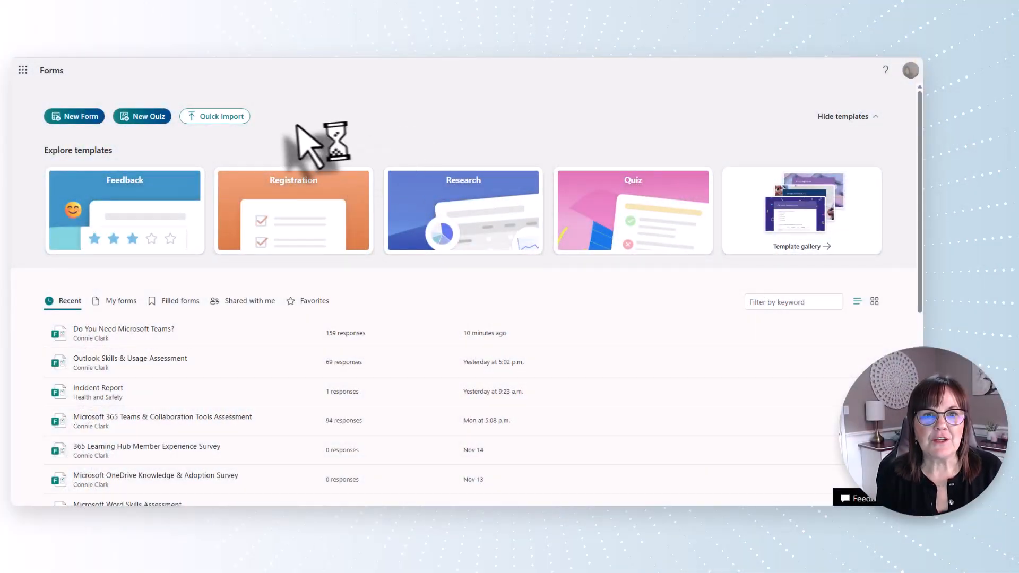
Step: Create a new form from the Copilot prompt "Microsoft Teams Readiness and Training Needs survey for staff" and keep the generated draft
{"action": "left_click", "coordinate": [75, 117]}
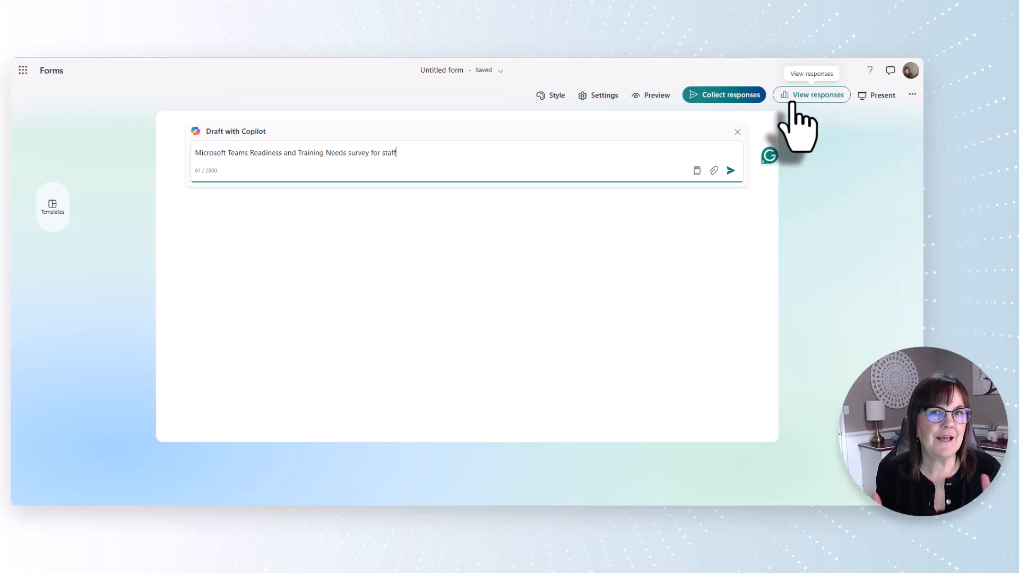
{"action": "left_click", "coordinate": [730, 171]}
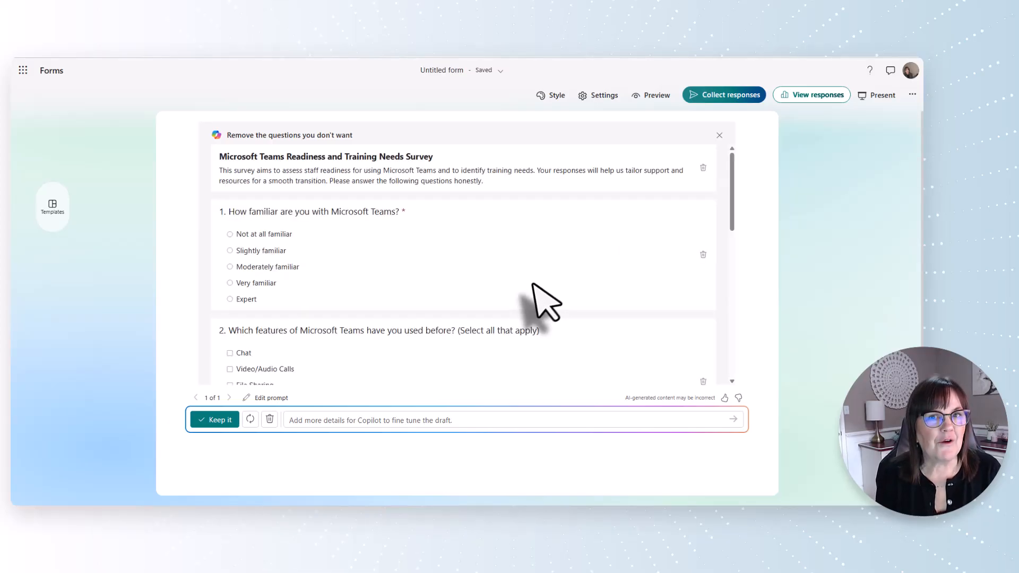
{"action": "scroll", "coordinate": [534, 282], "scroll_direction": "down", "scroll_amount": 6}
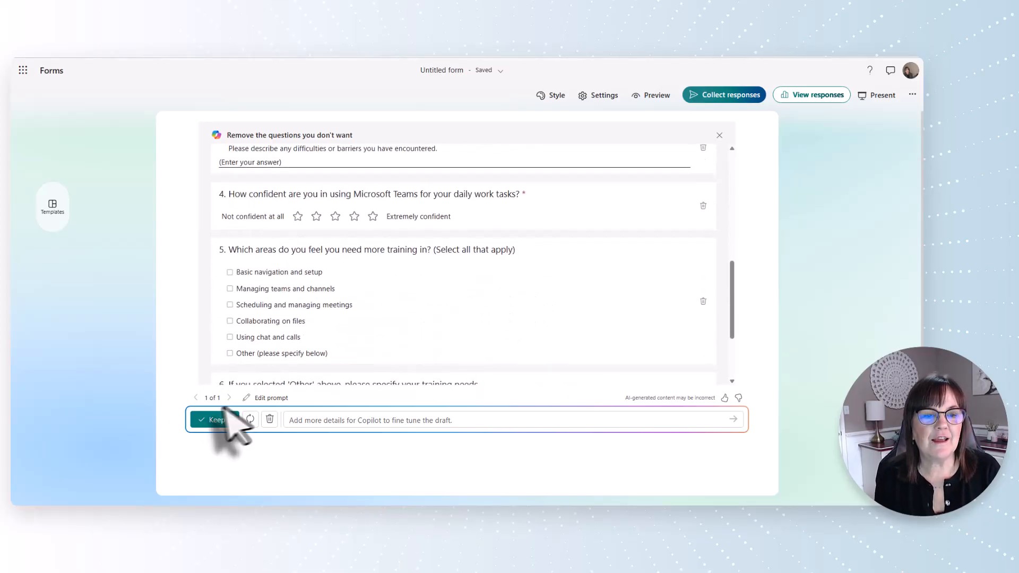
{"action": "left_click", "coordinate": [215, 420]}
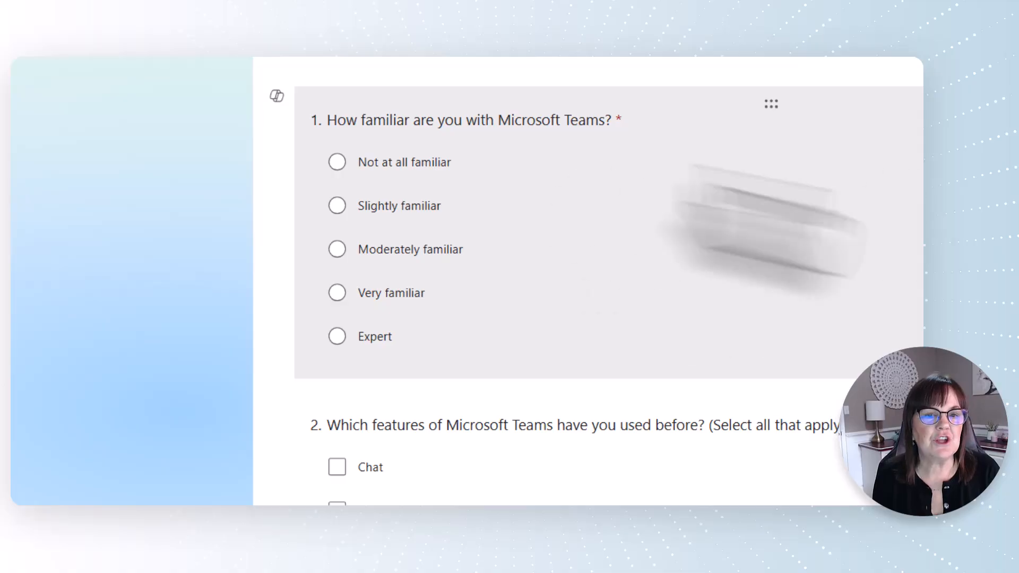
Step: Rewrite question 1 with Copilot using the prompt "make question friendlier" and replace the original with the first suggested version
{"action": "left_click", "coordinate": [752, 205]}
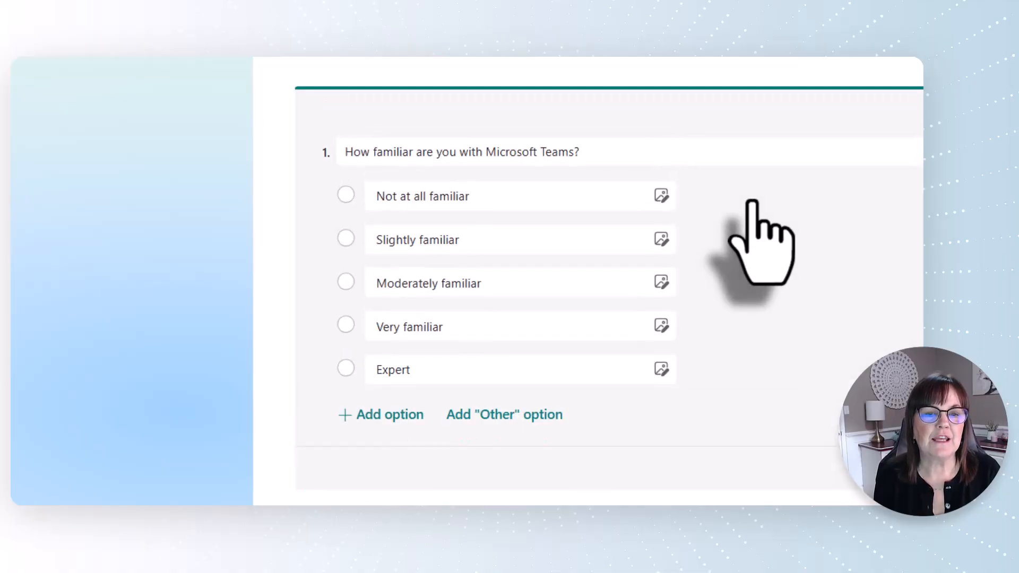
{"action": "left_click", "coordinate": [543, 206]}
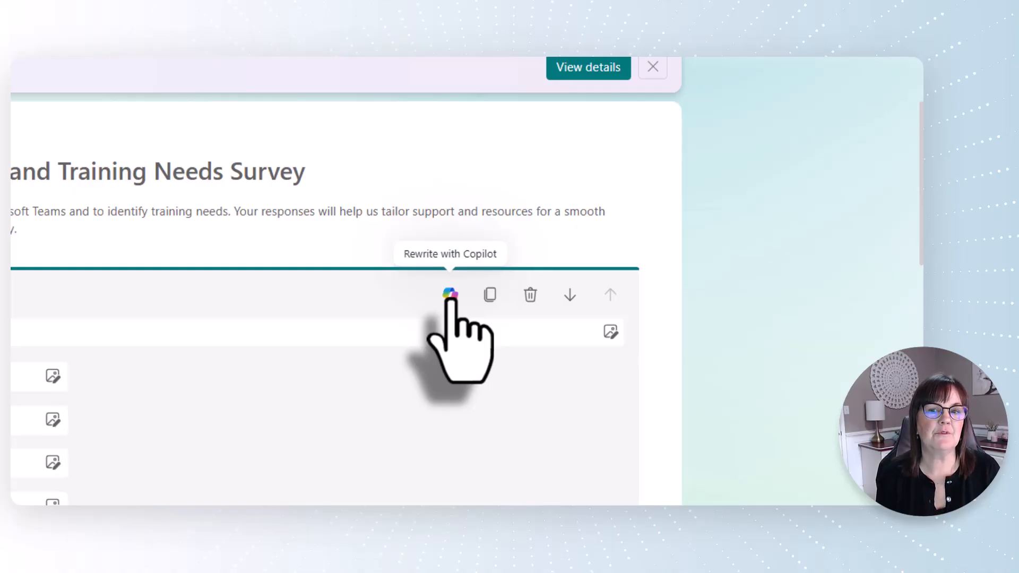
{"action": "left_click", "coordinate": [450, 295]}
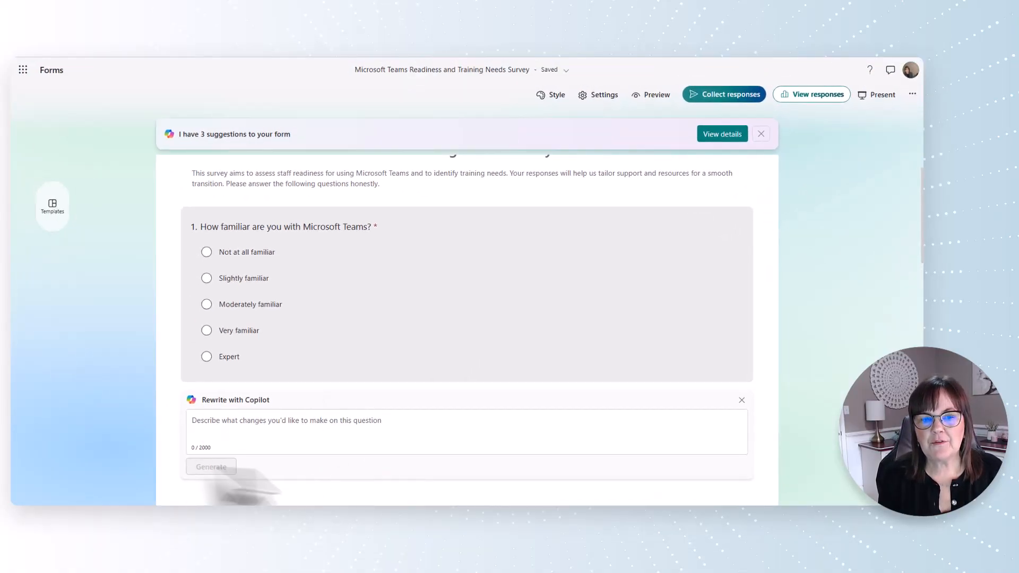
{"action": "left_click", "coordinate": [215, 434]}
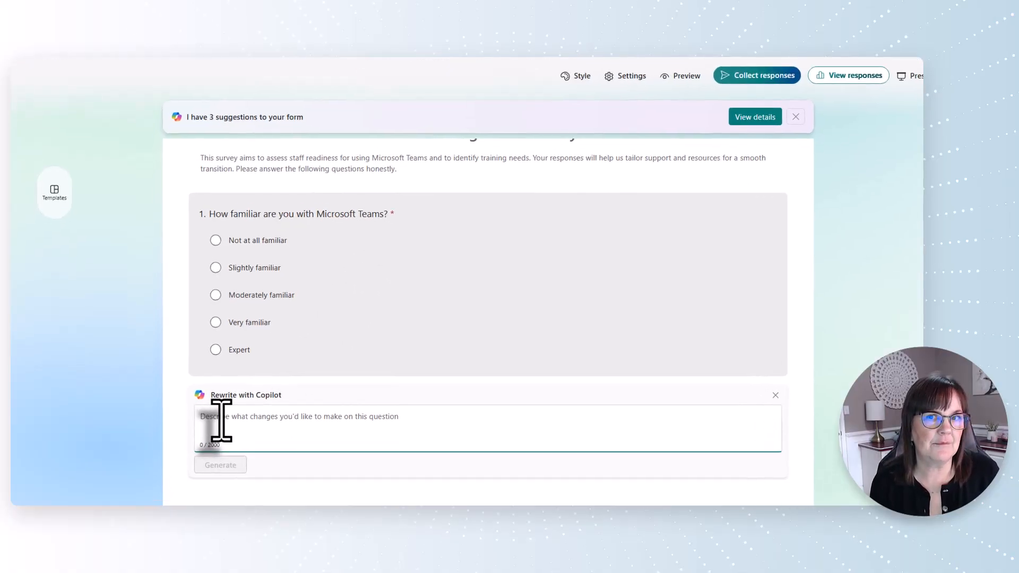
{"action": "type", "text": "make question friendlier"}
{"action": "key", "text": "Return"}
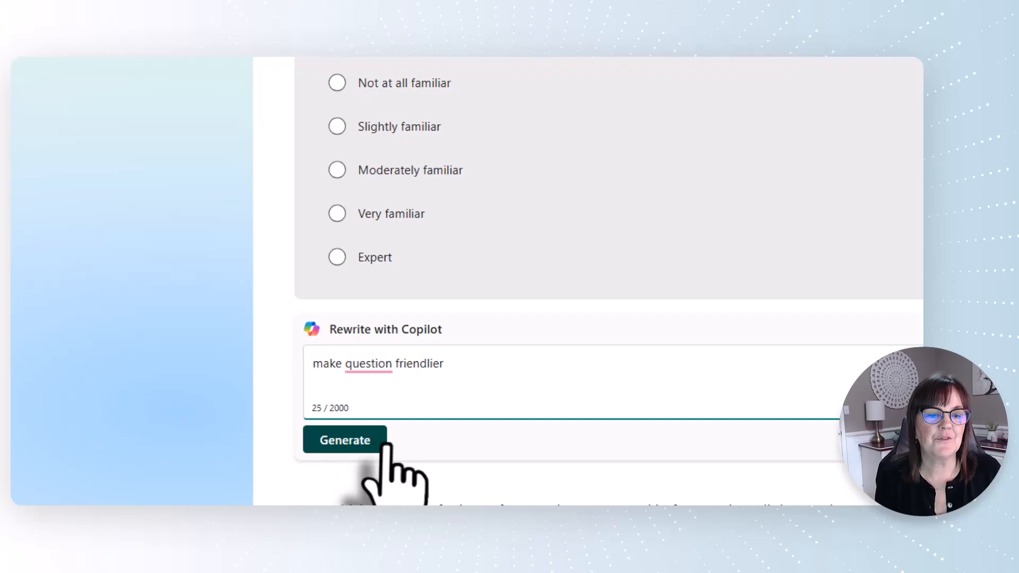
{"action": "left_click", "coordinate": [366, 440]}
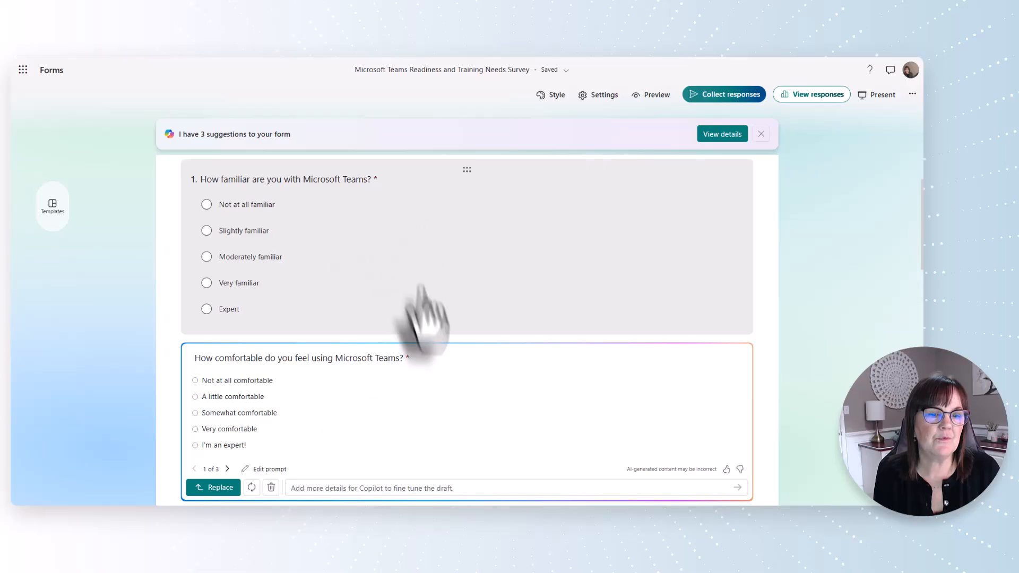
{"action": "left_click", "coordinate": [219, 491]}
Step: Generate additional questions with Copilot after question 7 and keep the drafted questions in the survey
{"action": "scroll", "coordinate": [371, 412], "scroll_direction": "down", "scroll_amount": 3}
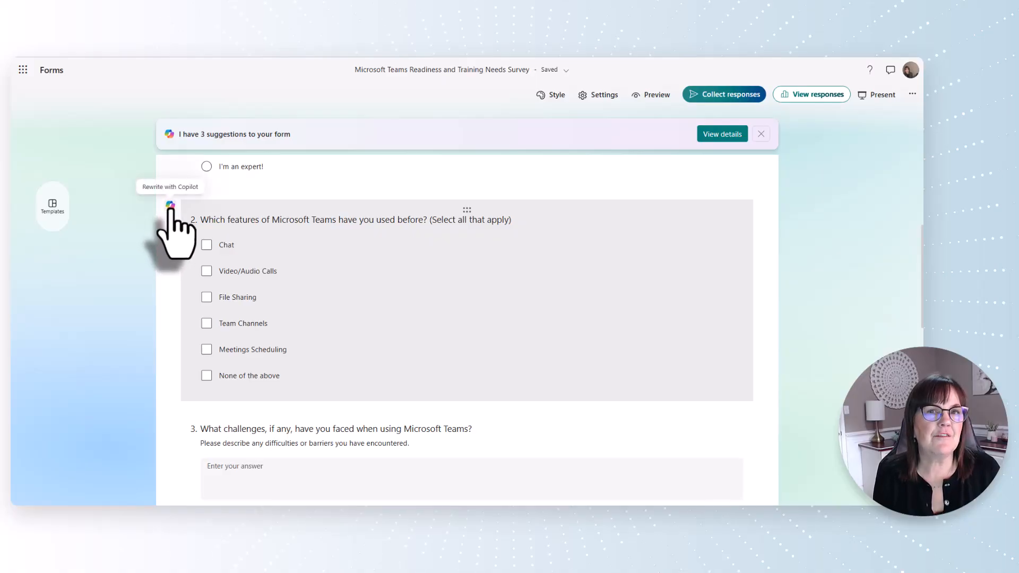
{"action": "scroll", "coordinate": [330, 260], "scroll_direction": "down", "scroll_amount": 15}
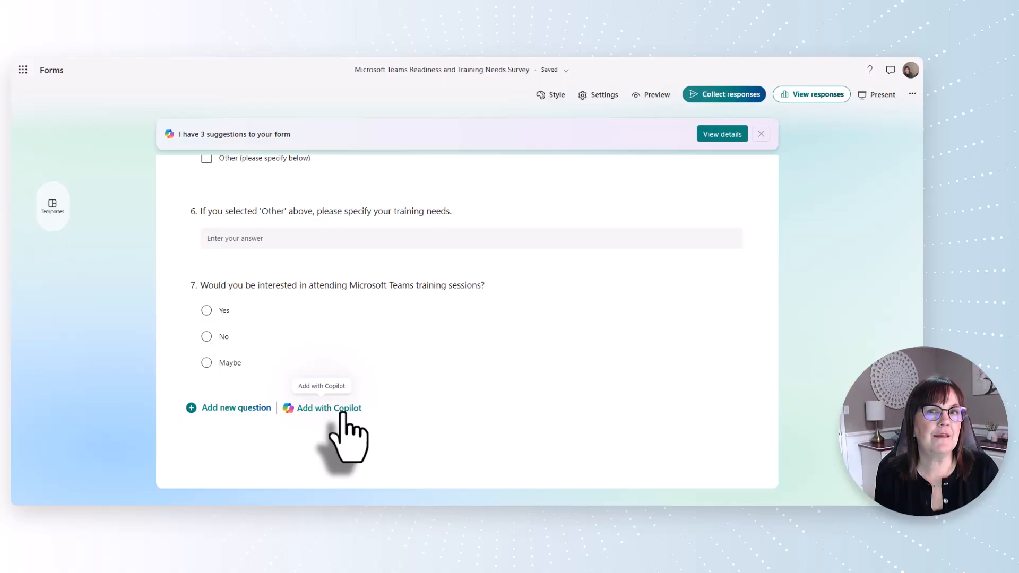
{"action": "left_click", "coordinate": [342, 413]}
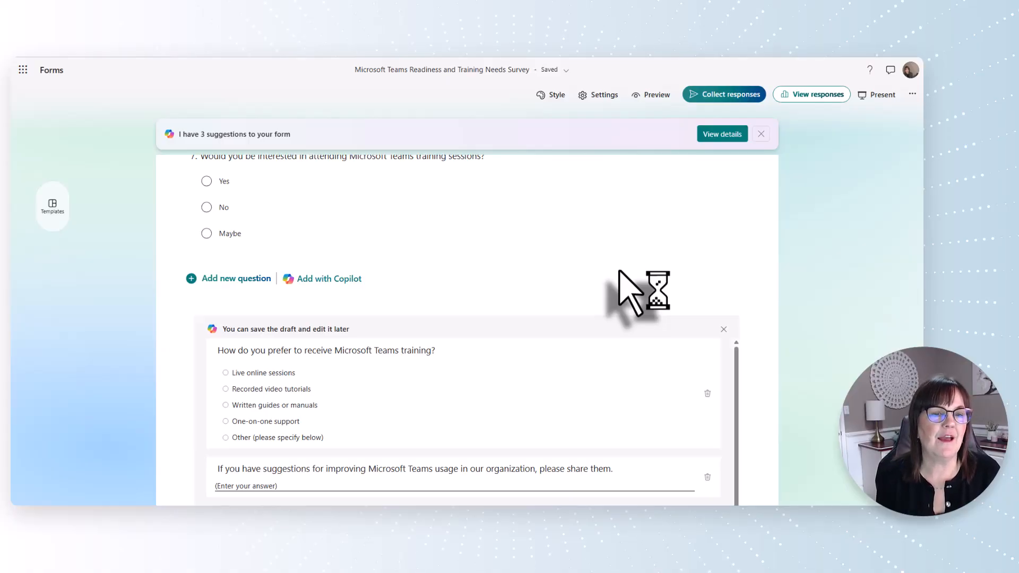
{"action": "scroll", "coordinate": [414, 351], "scroll_direction": "down", "scroll_amount": 1}
{"action": "scroll", "coordinate": [515, 361], "scroll_direction": "up", "scroll_amount": 1}
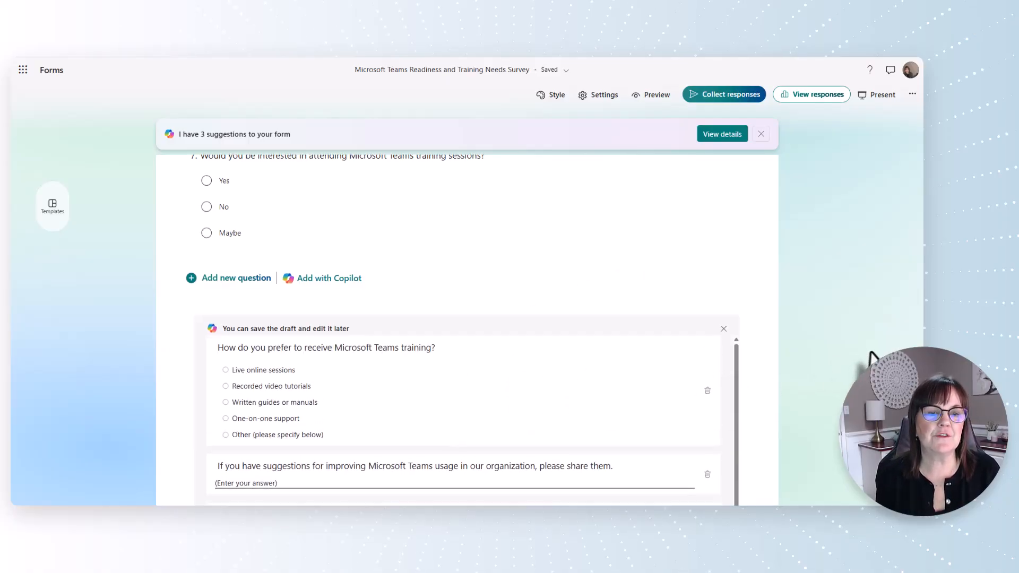
{"action": "scroll", "coordinate": [870, 355], "scroll_direction": "down", "scroll_amount": 4}
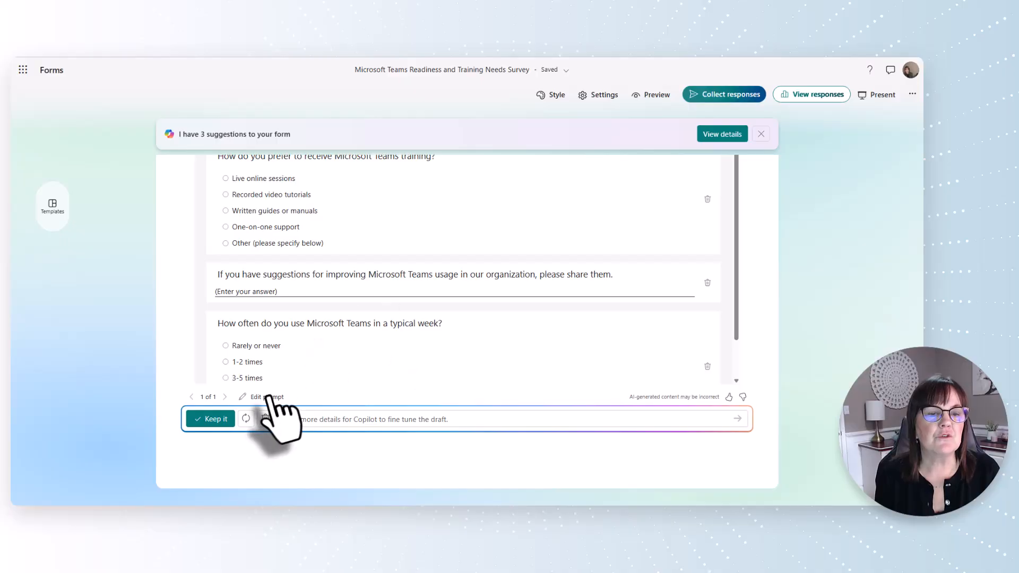
{"action": "left_click", "coordinate": [211, 419]}
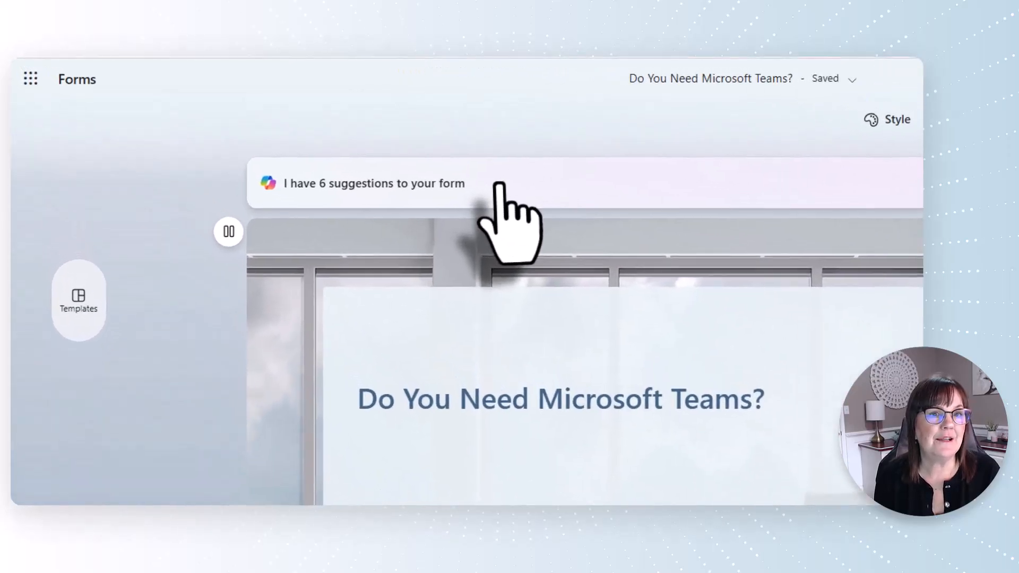
Step: Review Copilot's list of improvement suggestions for the "Do You Need Microsoft Teams?" form
{"action": "left_click", "coordinate": [498, 186]}
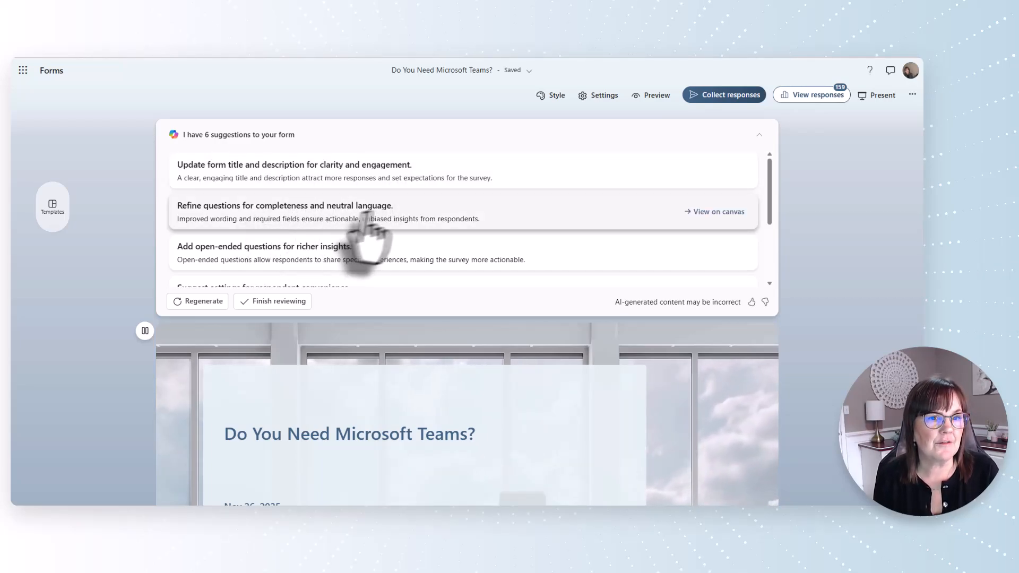
{"action": "scroll", "coordinate": [422, 220], "scroll_direction": "down", "scroll_amount": 1}
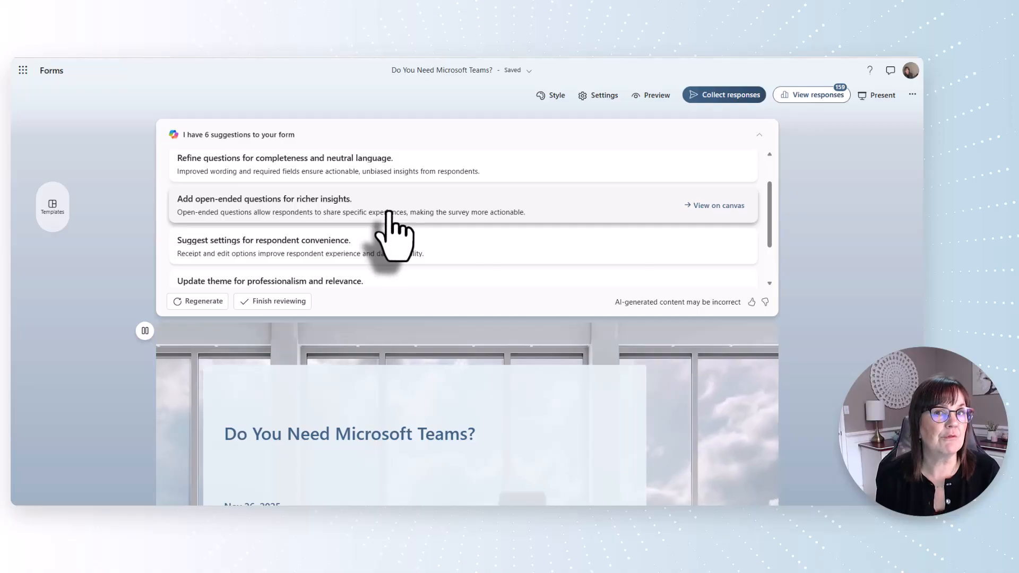
{"action": "scroll", "coordinate": [390, 218], "scroll_direction": "down", "scroll_amount": 2}
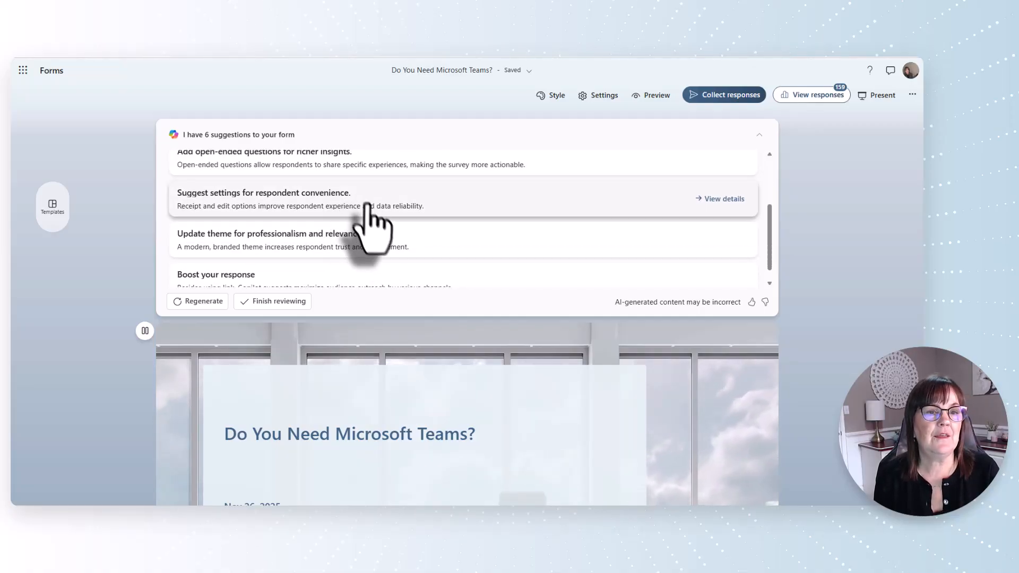
{"action": "scroll", "coordinate": [364, 228], "scroll_direction": "down", "scroll_amount": 1}
{"action": "mouse_move", "coordinate": [361, 212]}
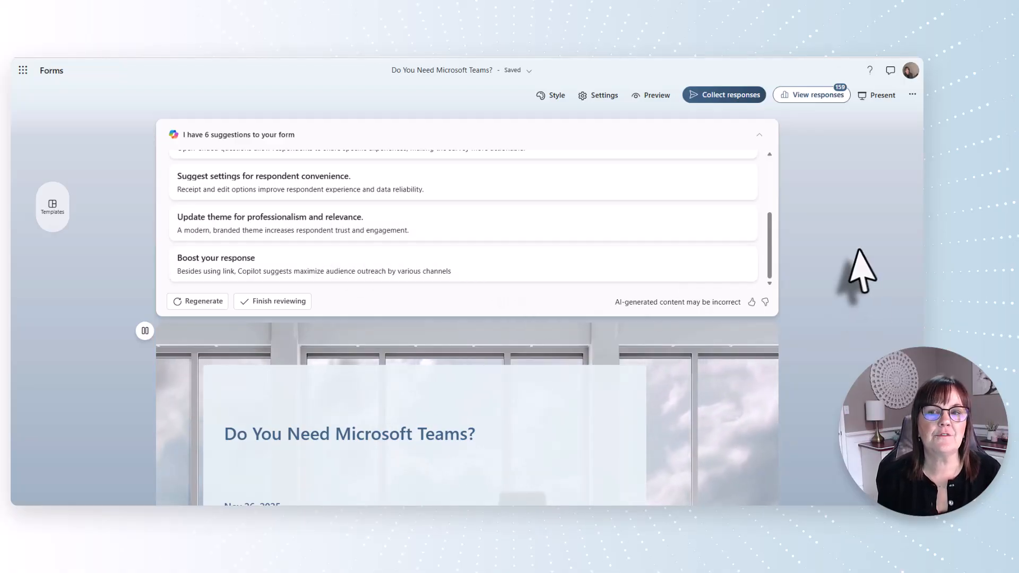
{"action": "scroll", "coordinate": [409, 467], "scroll_direction": "down", "scroll_amount": 3}
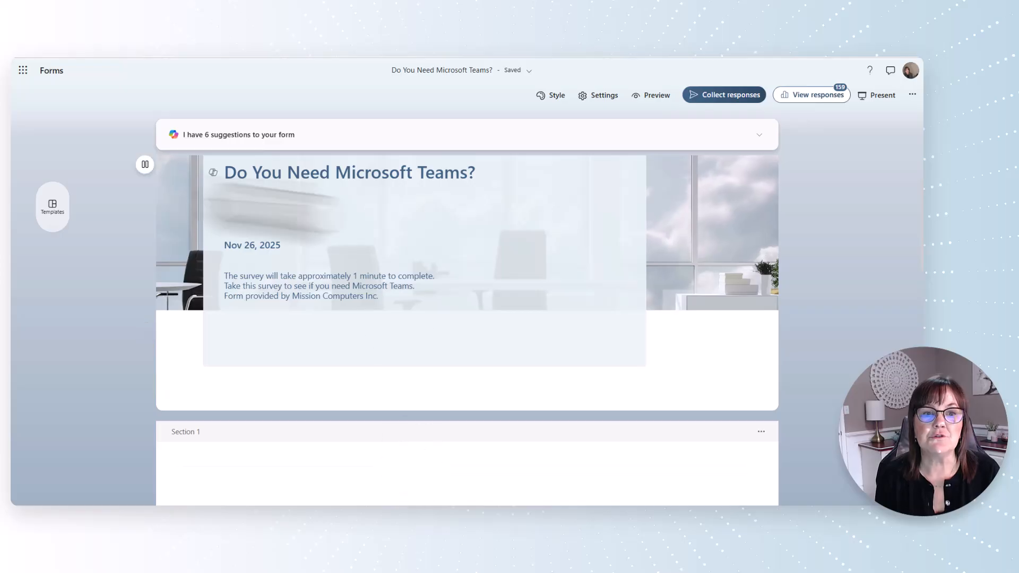
{"action": "scroll", "coordinate": [619, 282], "scroll_direction": "up", "scroll_amount": 2}
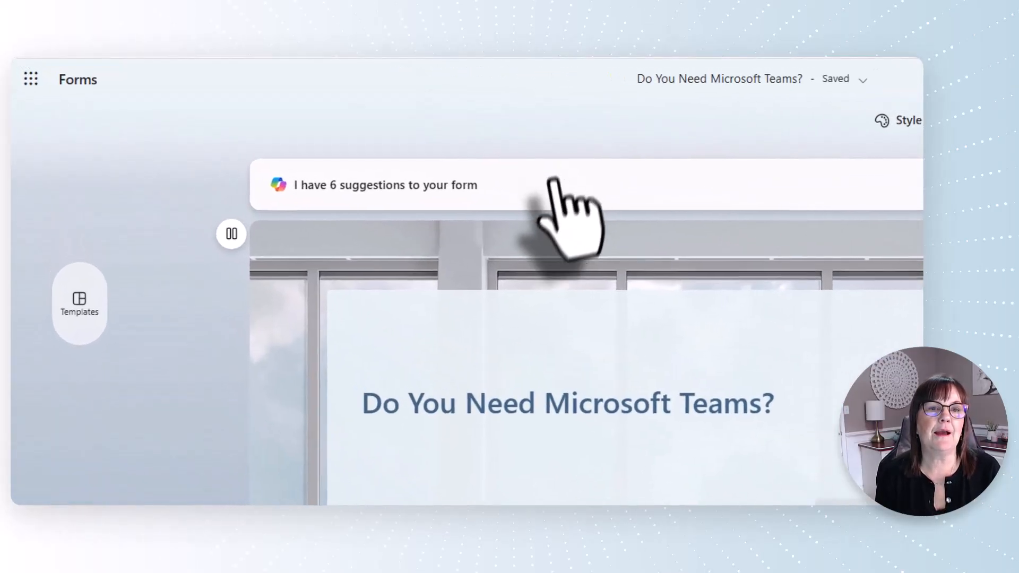
Step: Apply Copilot's suggestion to update the form title and description for clarity and engagement
{"action": "left_click", "coordinate": [552, 184]}
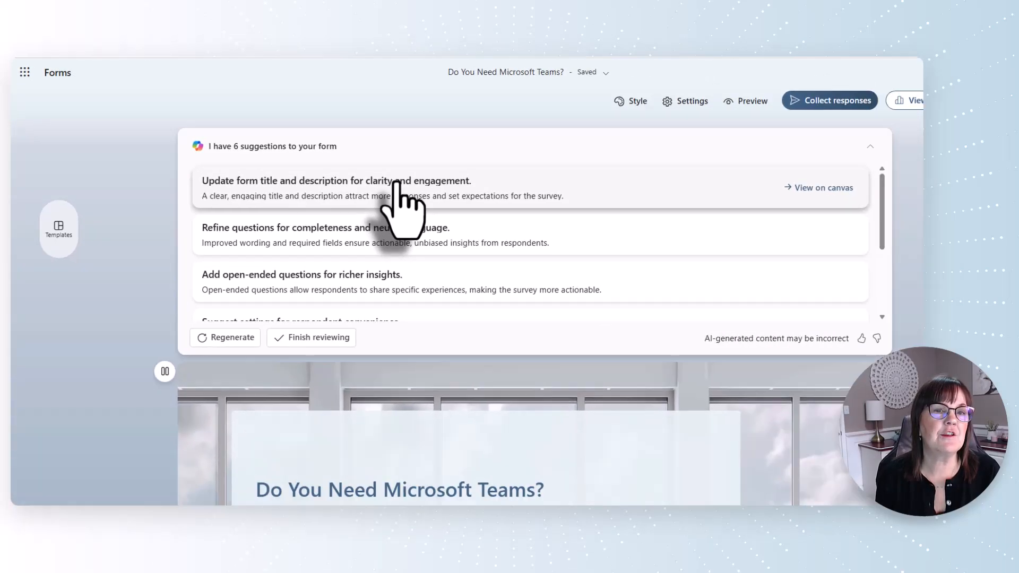
{"action": "left_click", "coordinate": [396, 185]}
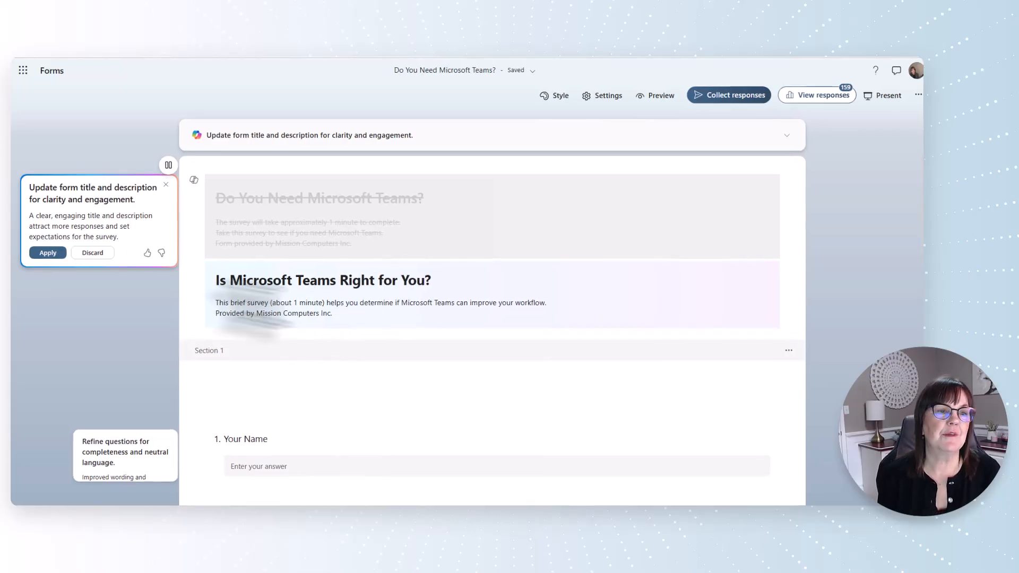
{"action": "left_click", "coordinate": [47, 251]}
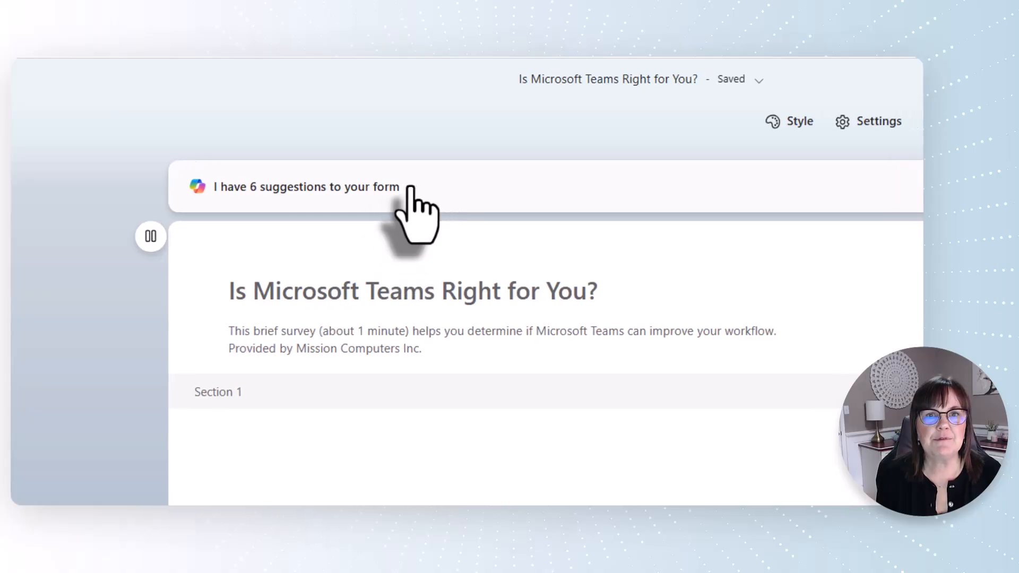
Step: Preview the blue curved-stripe theme from Copilot's suggestion for professionalism and relevance, and discard it
{"action": "left_click", "coordinate": [425, 189]}
{"action": "scroll", "coordinate": [467, 191], "scroll_direction": "down", "scroll_amount": 1}
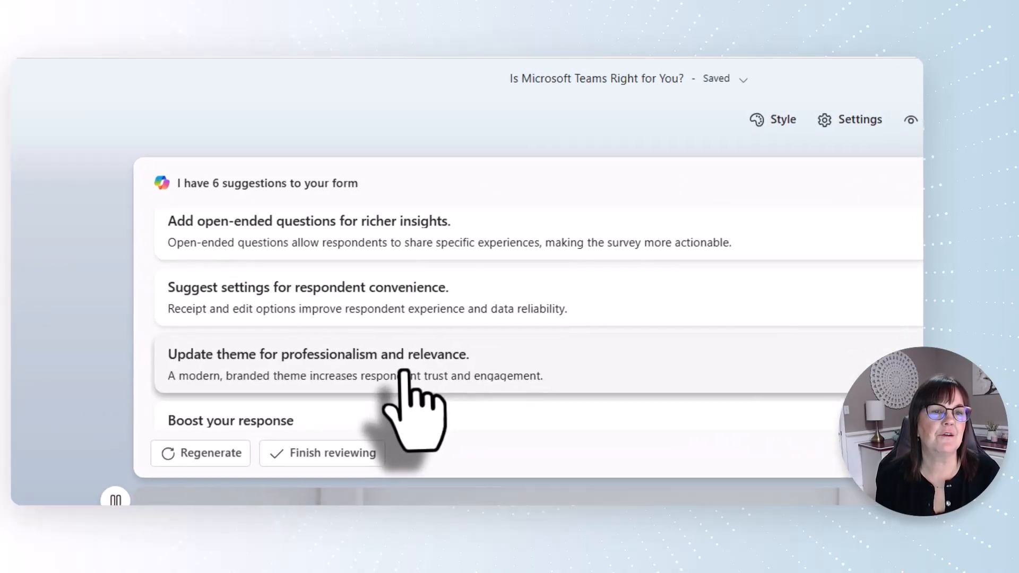
{"action": "left_click", "coordinate": [360, 251]}
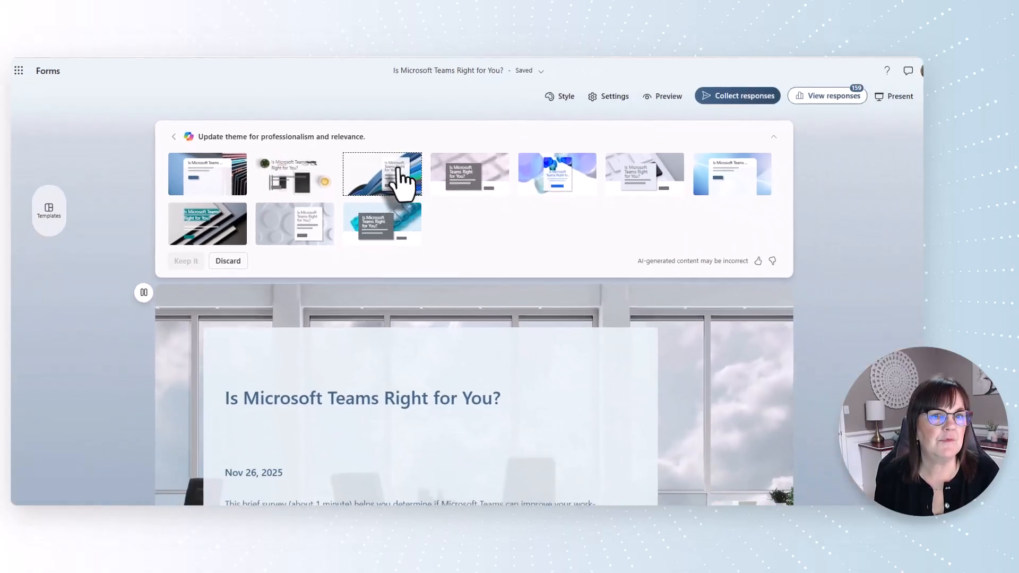
{"action": "left_click", "coordinate": [528, 253]}
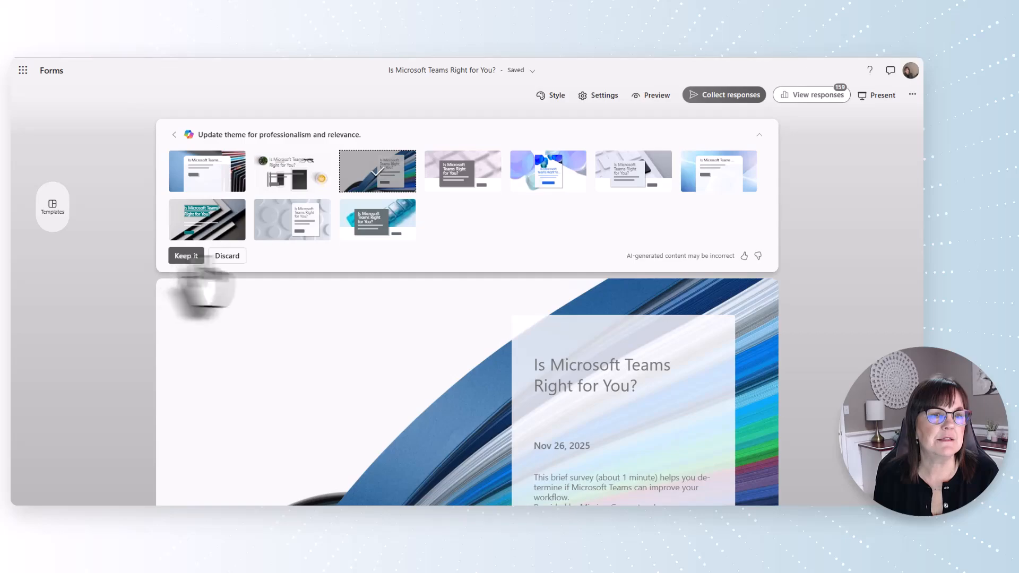
{"action": "left_click", "coordinate": [227, 255]}
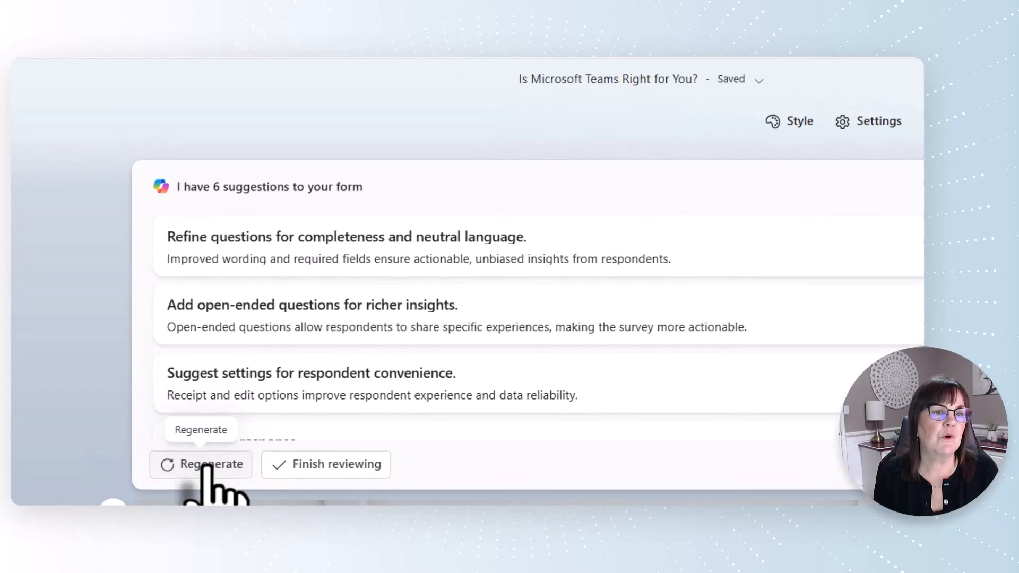
Step: Regenerate Copilot's form suggestions and apply the one that sends a submission receipt to respondents
{"action": "left_click", "coordinate": [203, 375]}
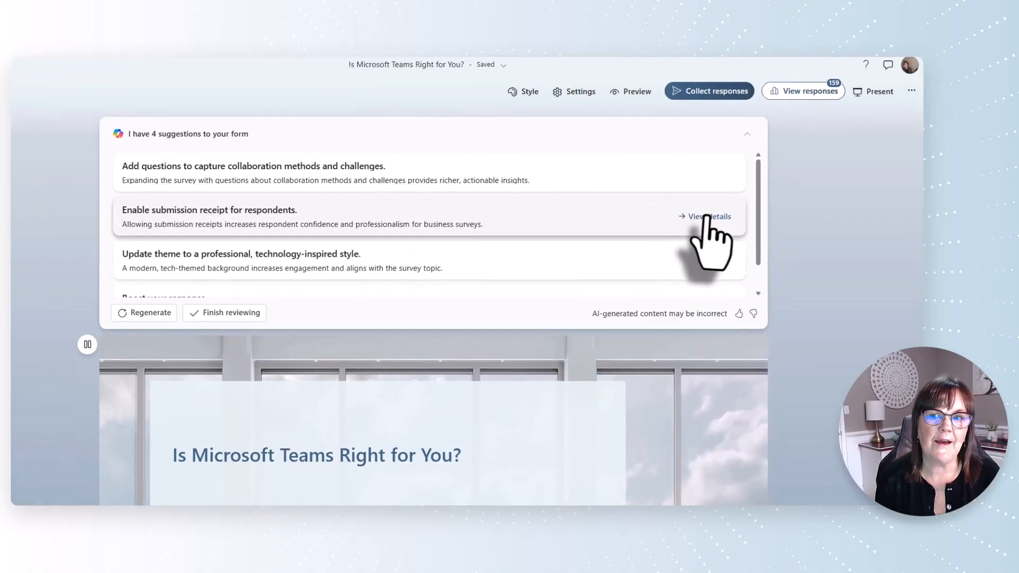
{"action": "left_click", "coordinate": [723, 212]}
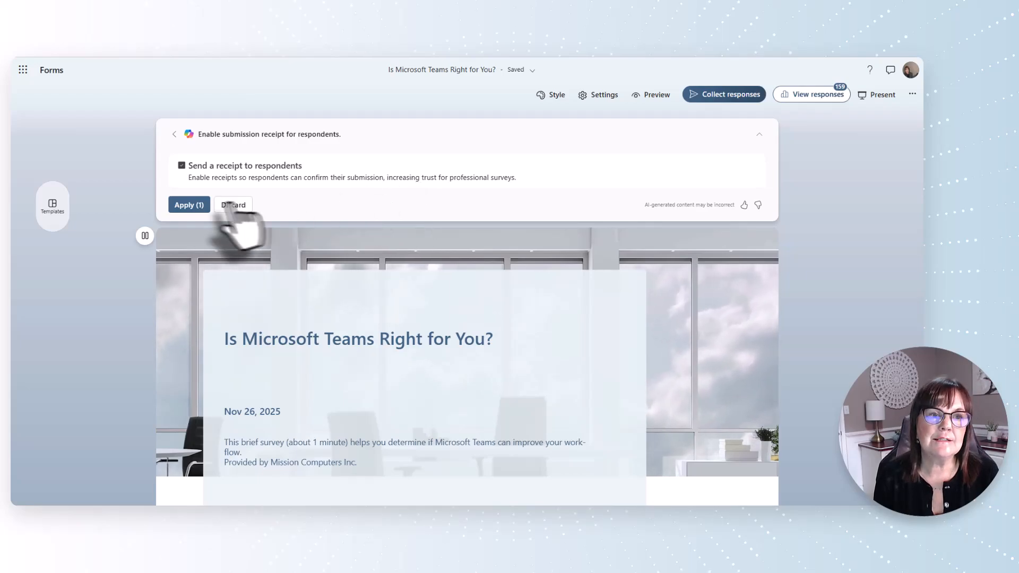
{"action": "left_click", "coordinate": [189, 205]}
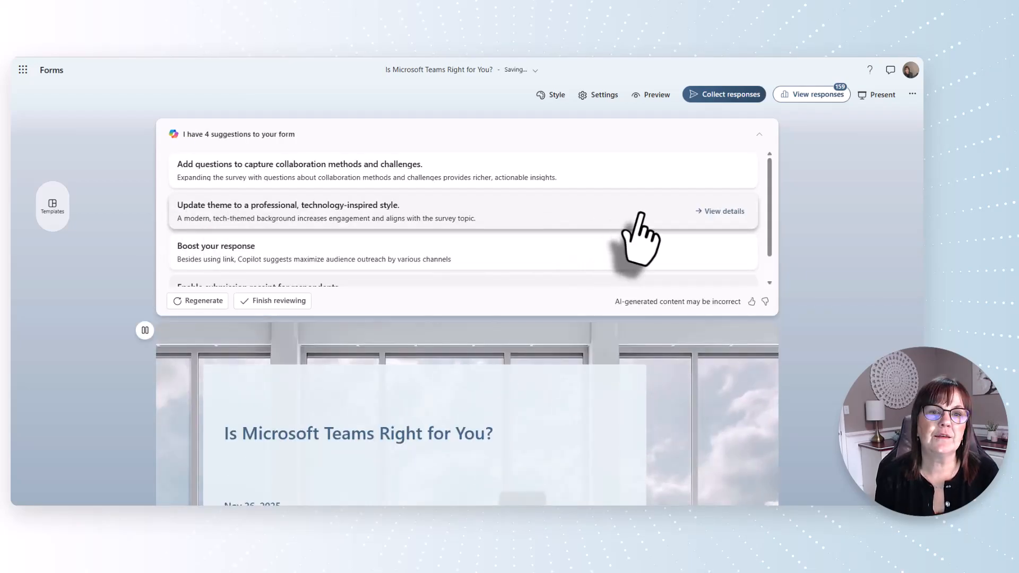
Step: Open the form's responses and regenerate the Copilot insights
{"action": "scroll", "coordinate": [554, 223], "scroll_direction": "down", "scroll_amount": 1}
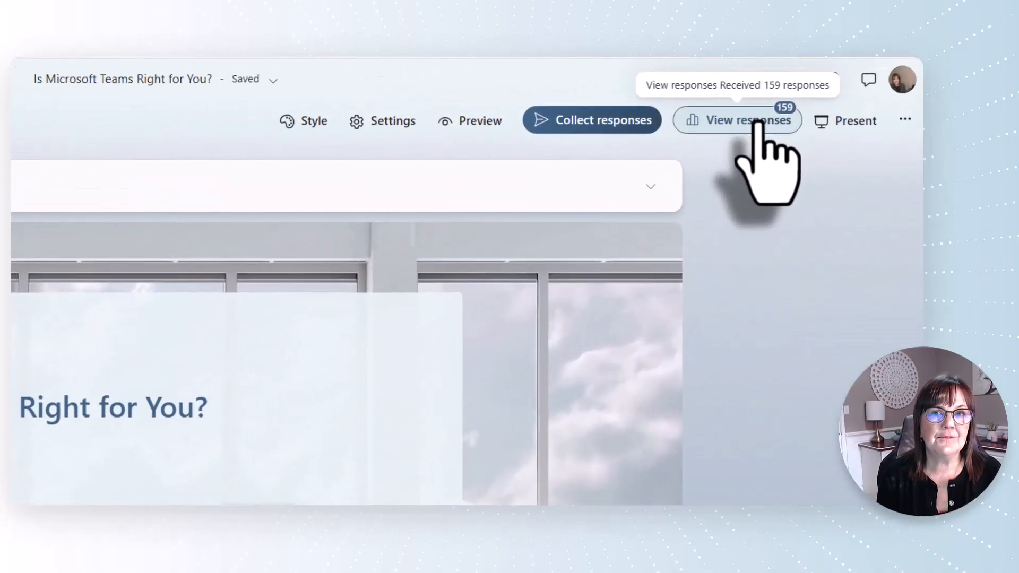
{"action": "left_click", "coordinate": [759, 123]}
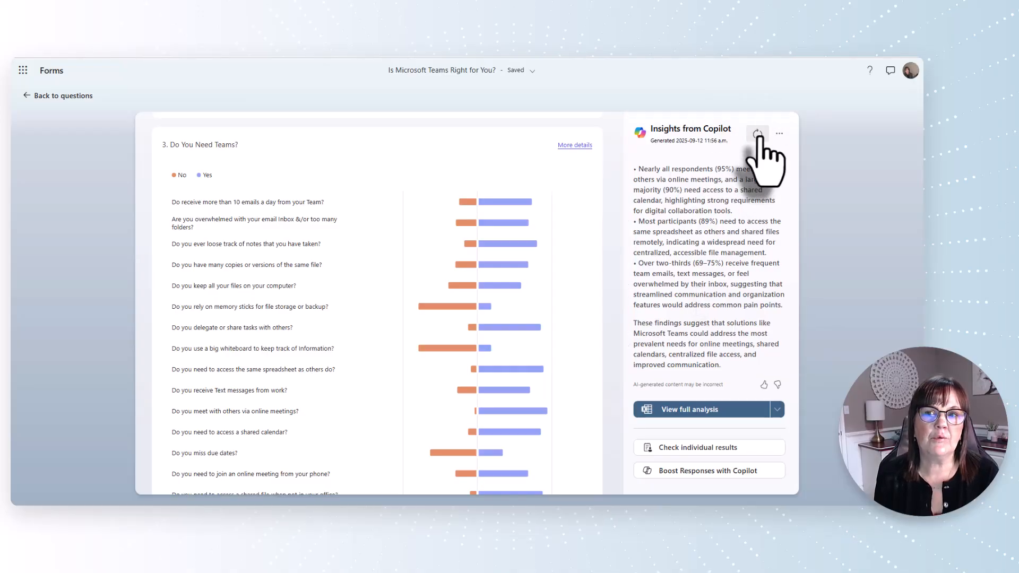
{"action": "left_click", "coordinate": [757, 135]}
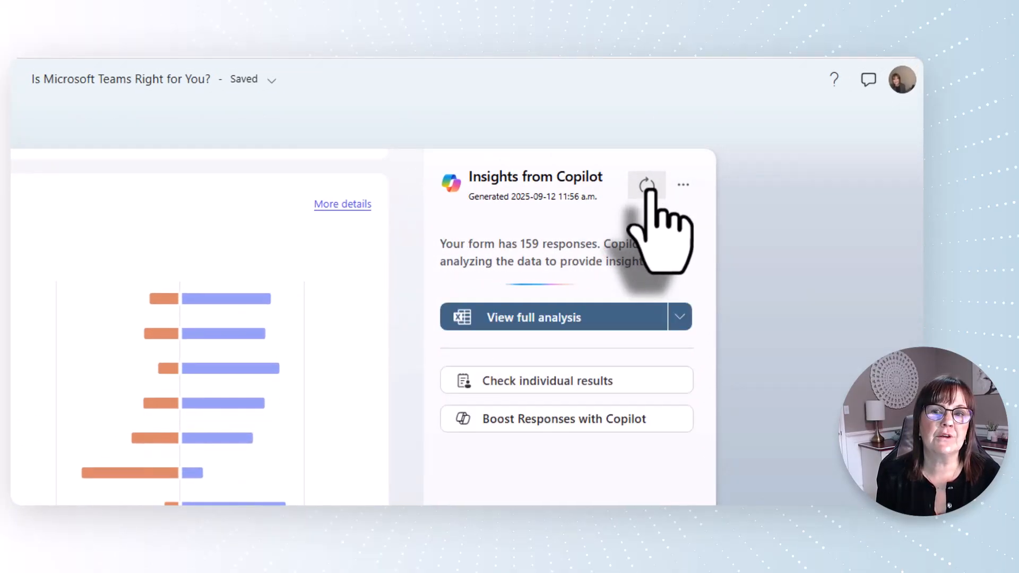